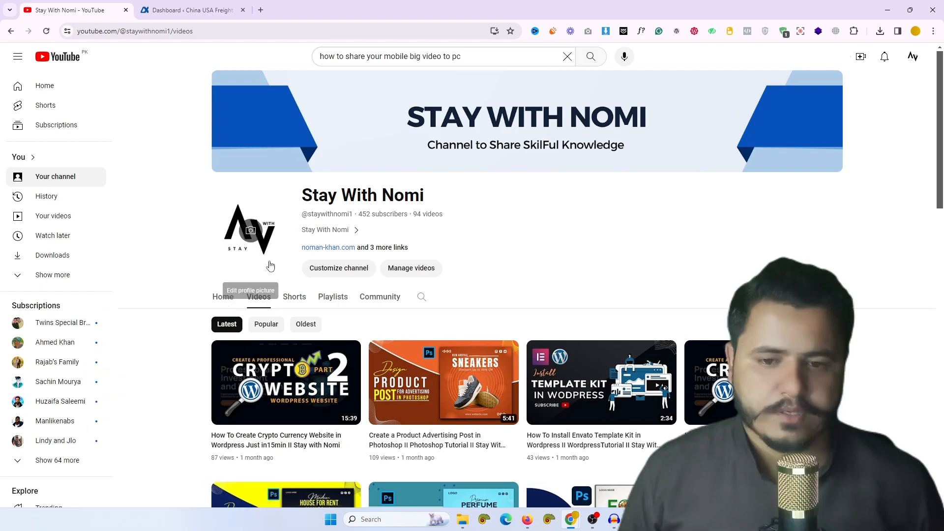
Step: Switch to the WordPress dashboard and open the page for adding new plugins in a separate tab
click(197, 10)
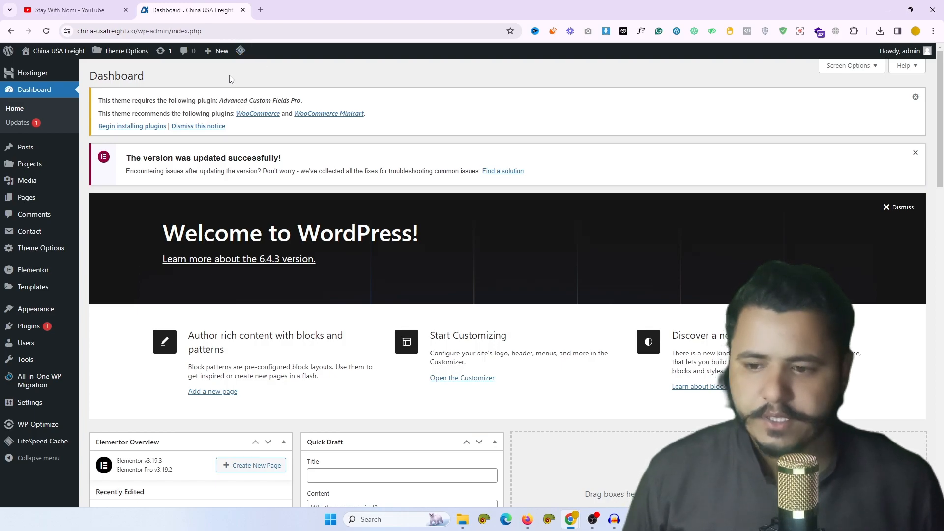
mouse_move(49, 327)
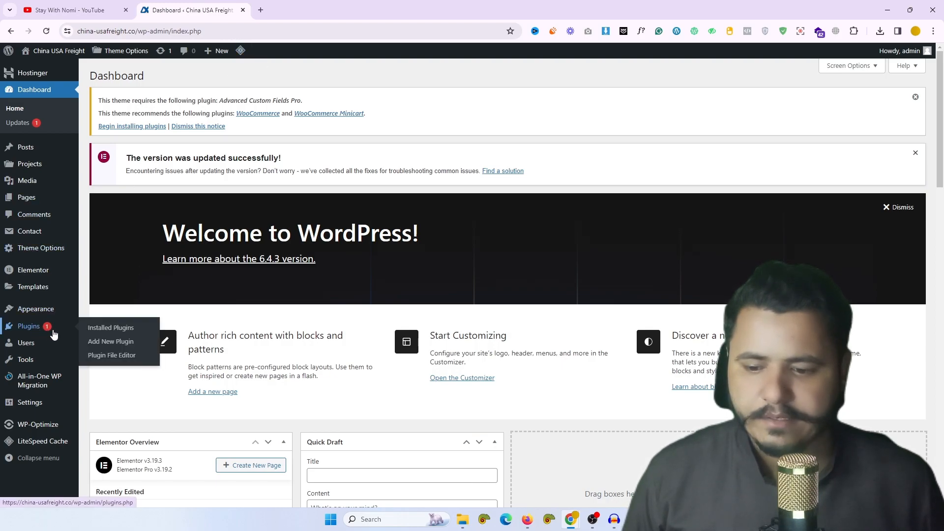
middle_click(101, 346)
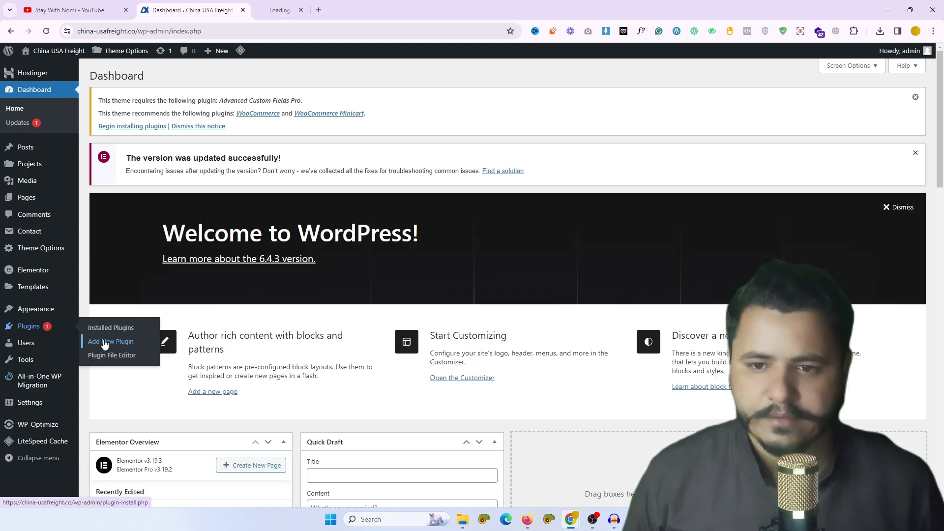
click(297, 9)
scroll(383, 134, down, 2)
scroll(512, 172, up, 2)
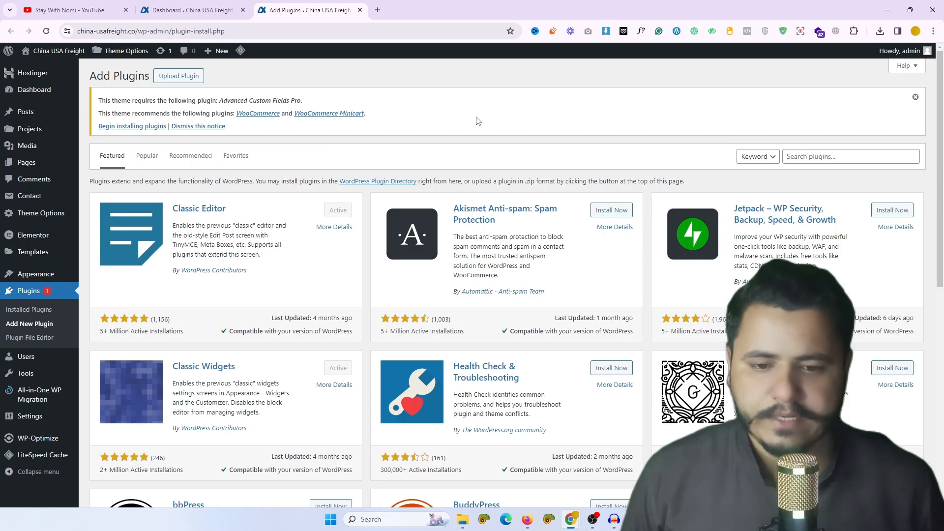
Step: Search the plugin directory for "maintenance mode"
click(809, 157)
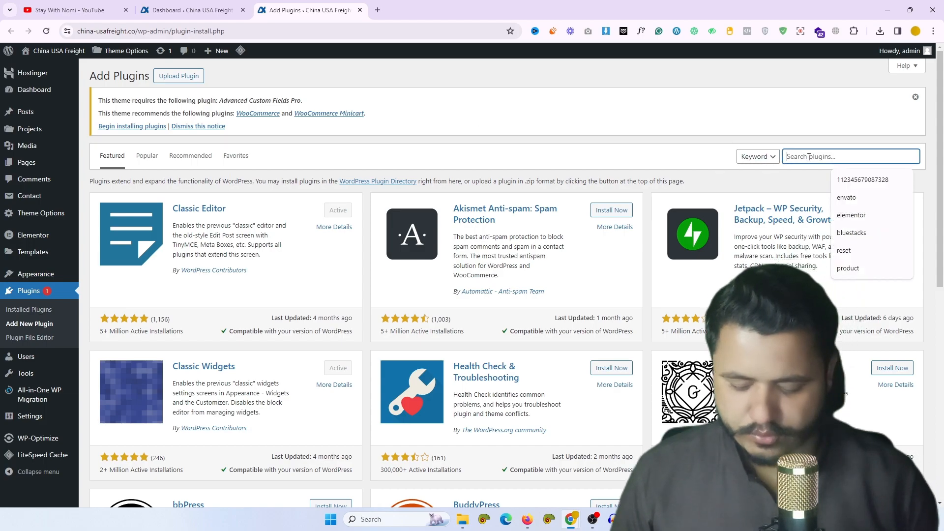
text(maint)
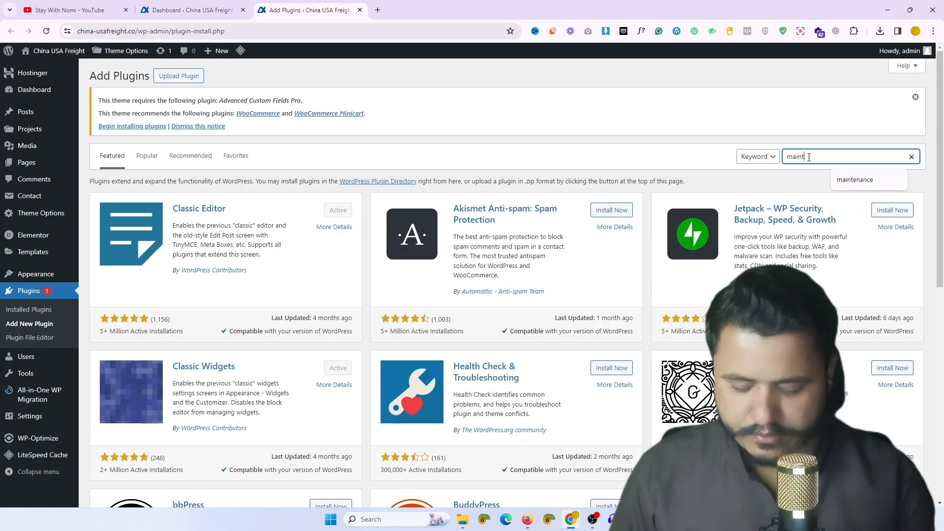
text(enance)
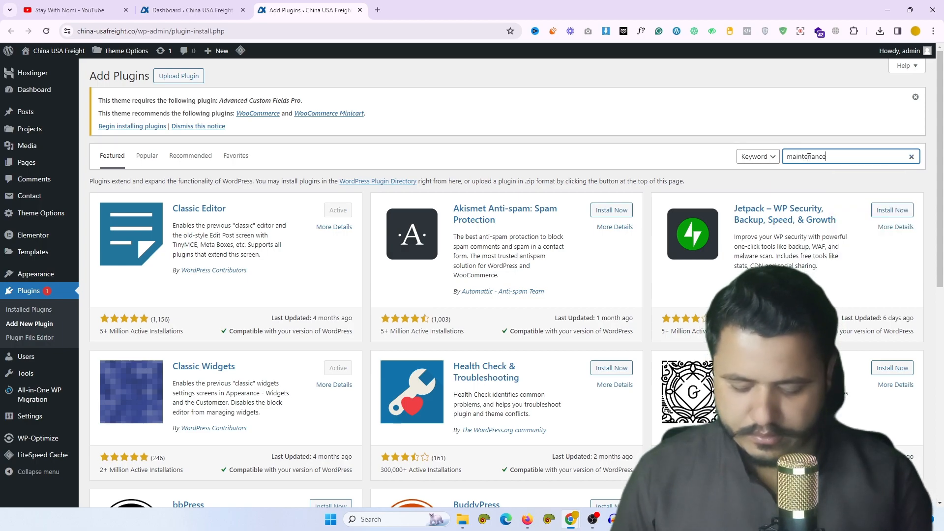
text( mode)
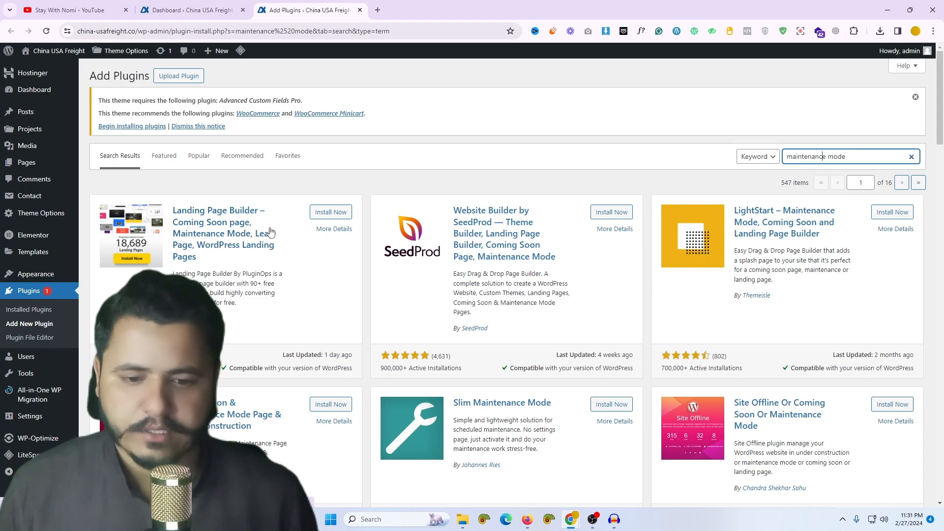
Step: Install and activate the Maintenance plugin by WebFactory Ltd from the search results
scroll(269, 231, down, 1)
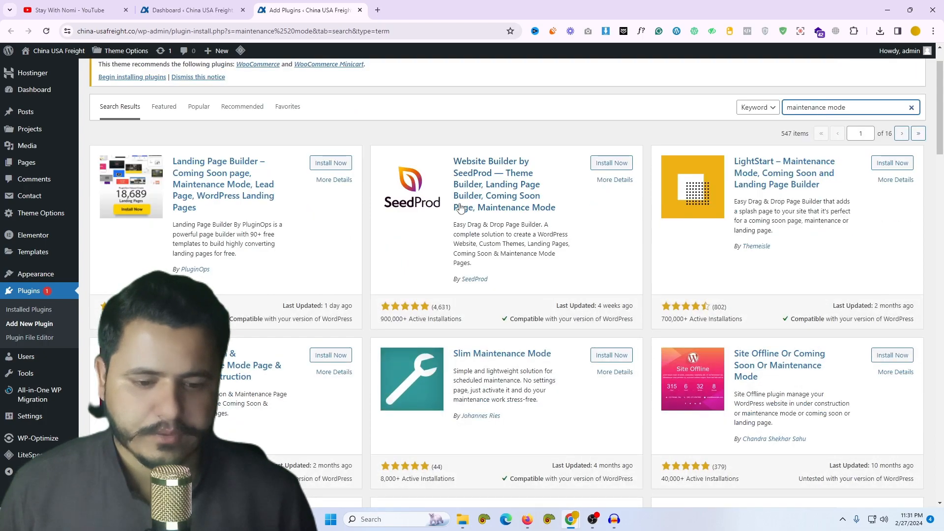
scroll(462, 212, down, 15)
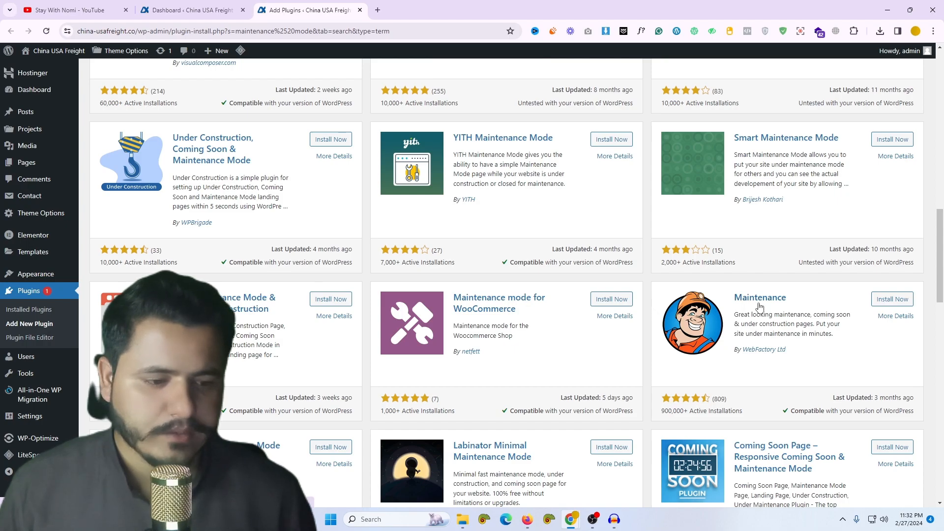
click(885, 301)
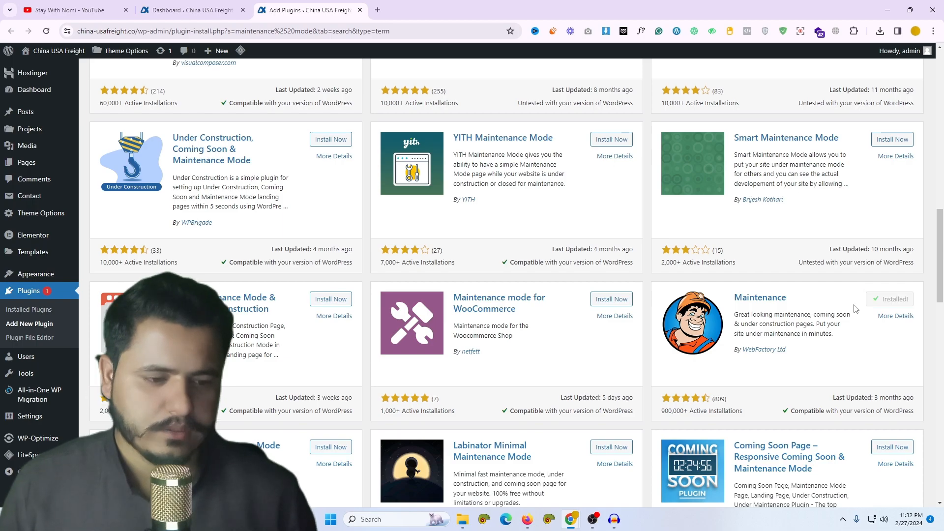
click(902, 300)
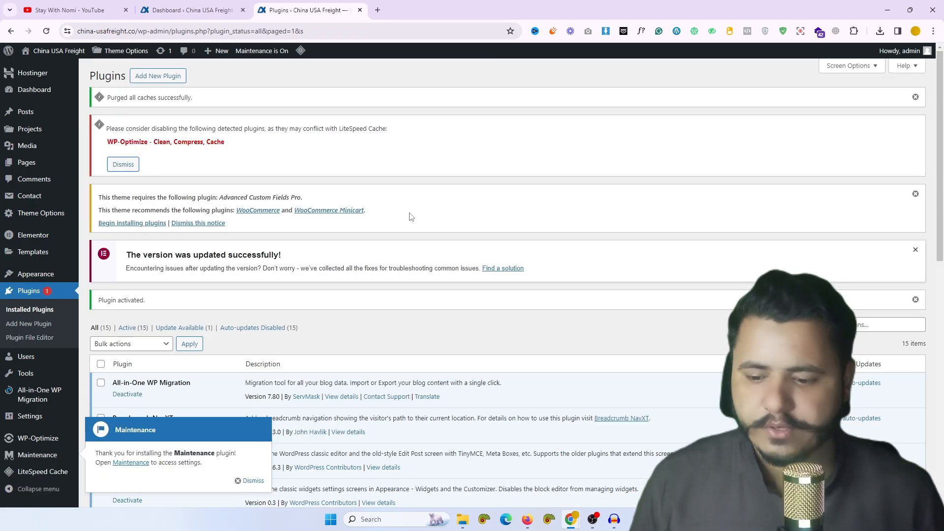
Step: In the Maintenance plugin's settings, disable frontend login and save the changes
click(37, 460)
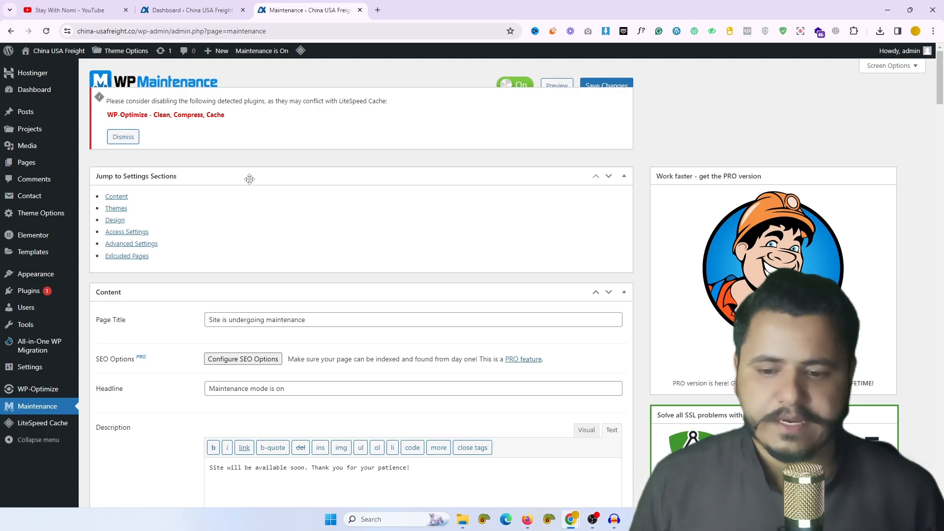
scroll(263, 223, down, 2)
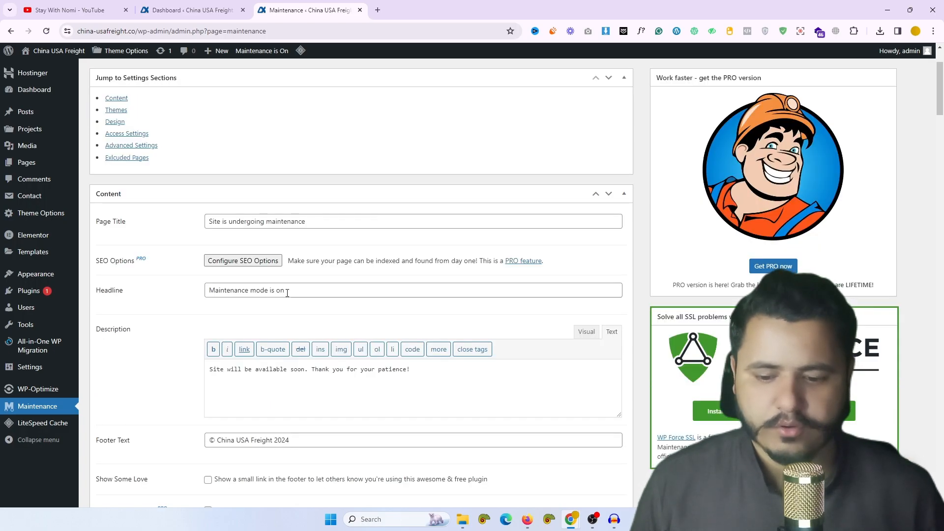
scroll(288, 294, down, 1)
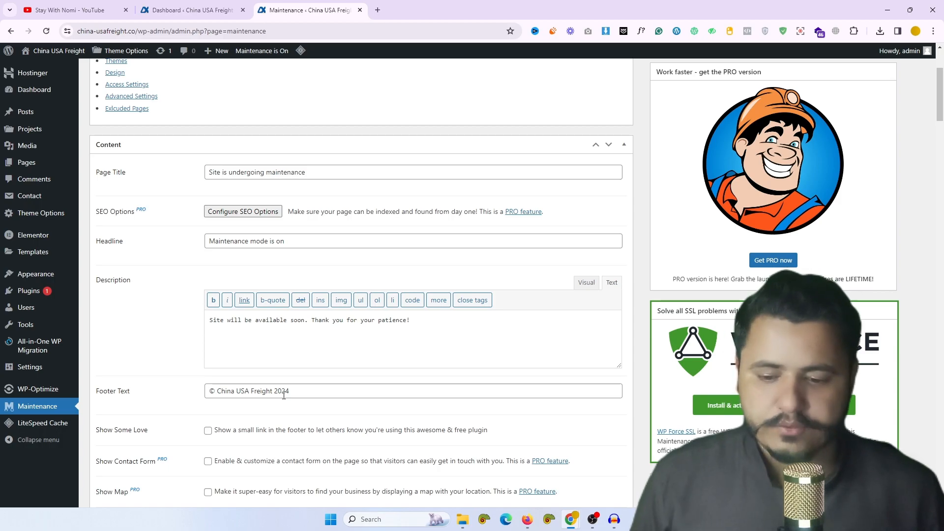
scroll(284, 396, down, 3)
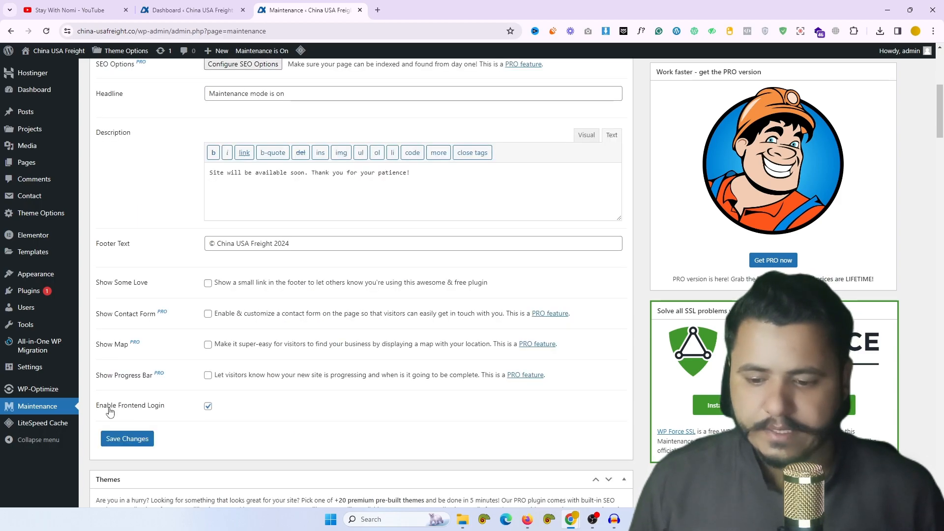
click(209, 410)
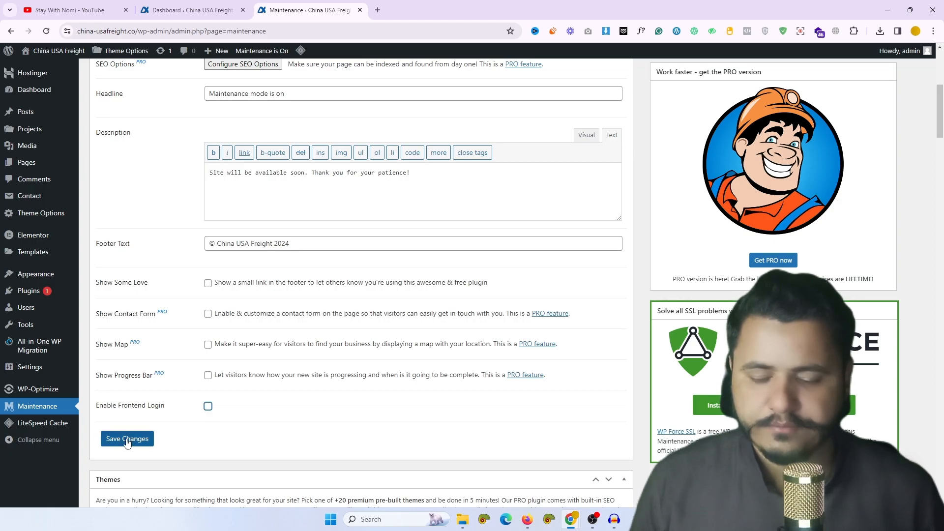
click(128, 440)
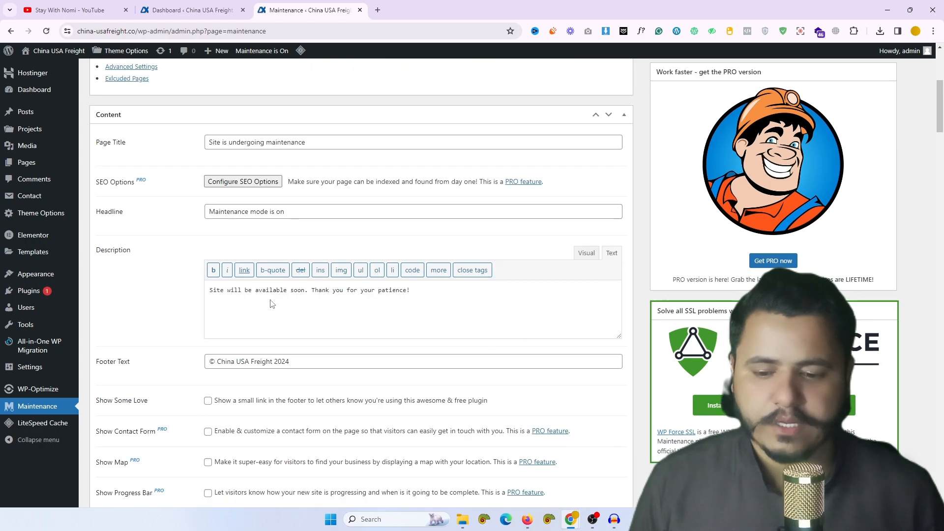
Step: Set the LX logo from the media library as the maintenance page's logo in the Design section
scroll(272, 304, down, 5)
scroll(272, 304, down, 5)
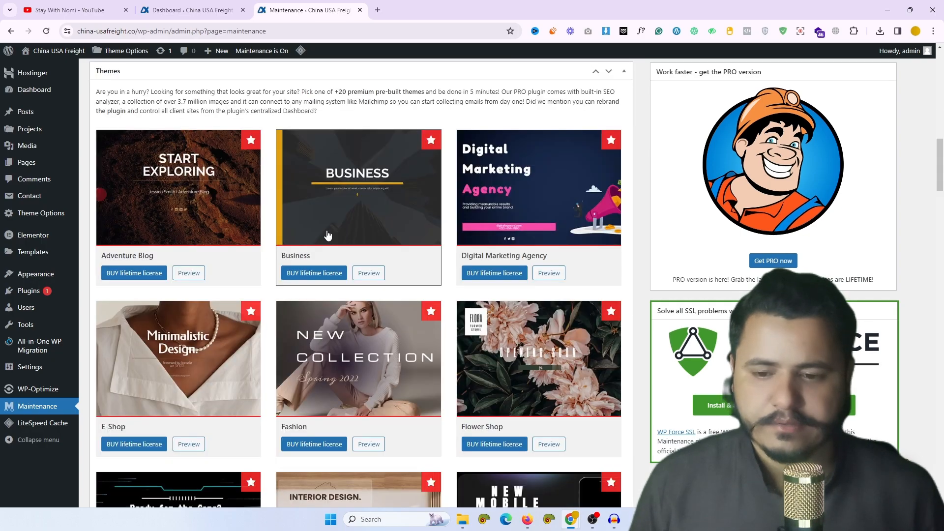
scroll(388, 330, down, 9)
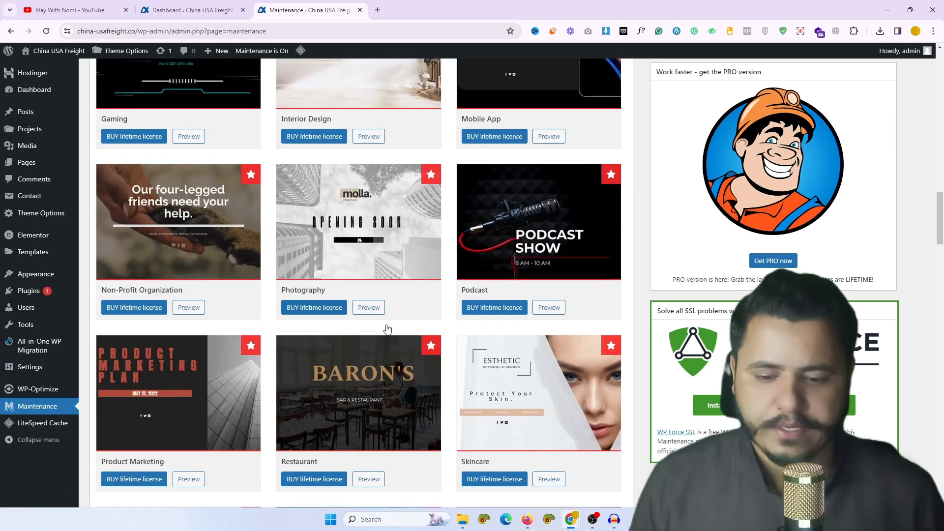
scroll(388, 329, down, 10)
scroll(293, 318, down, 2)
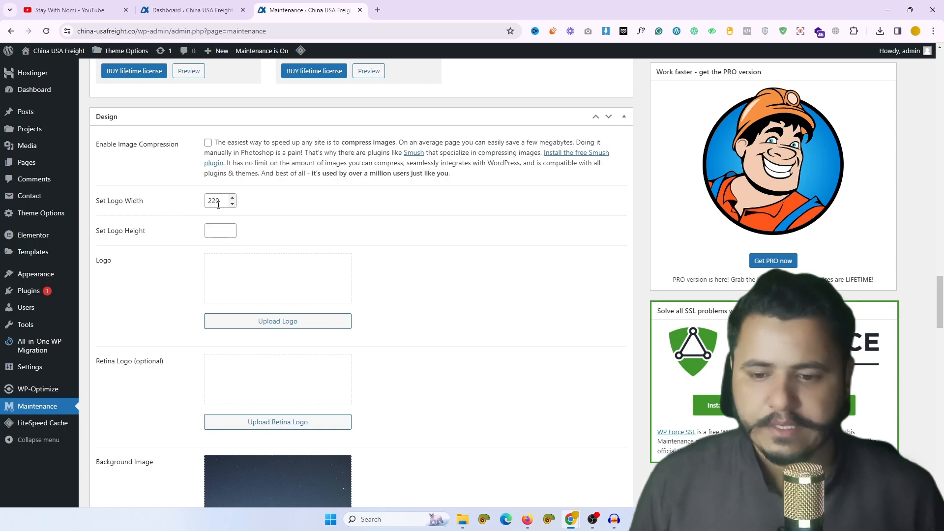
drag(219, 205, 210, 203)
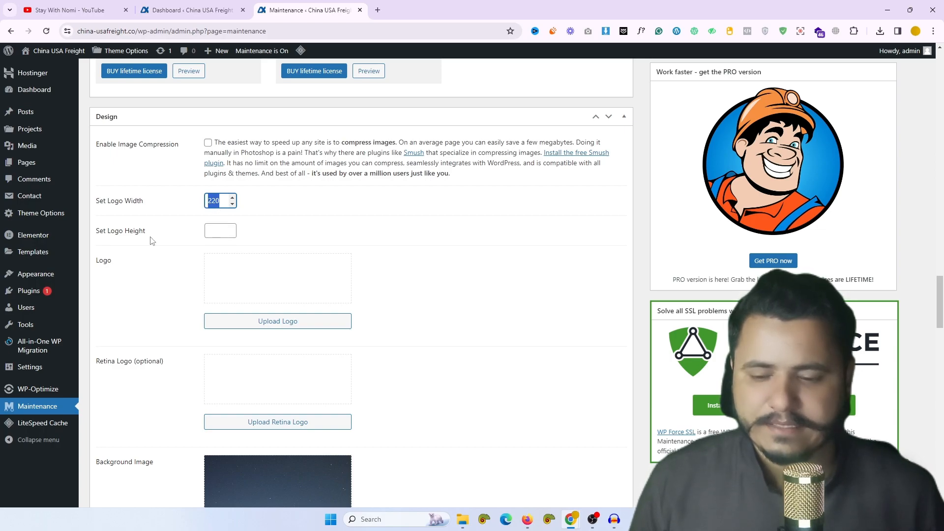
key(Tab)
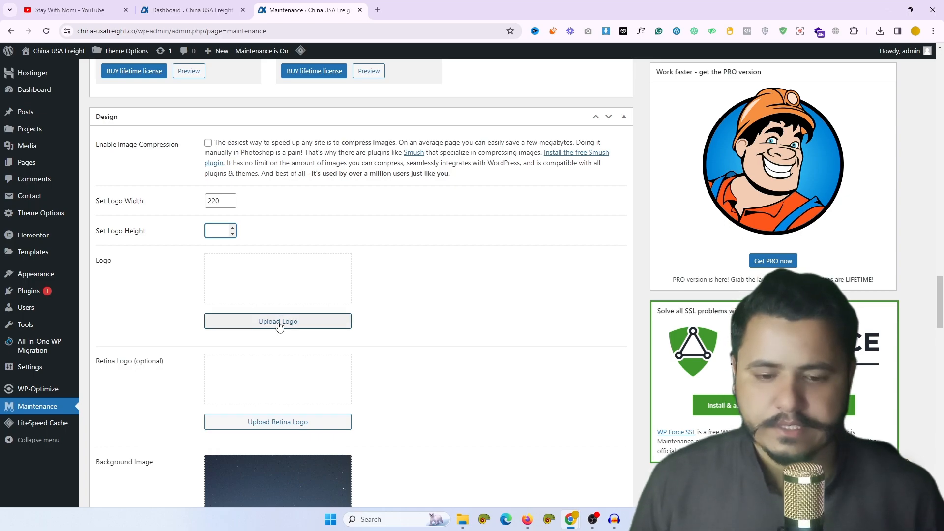
click(279, 323)
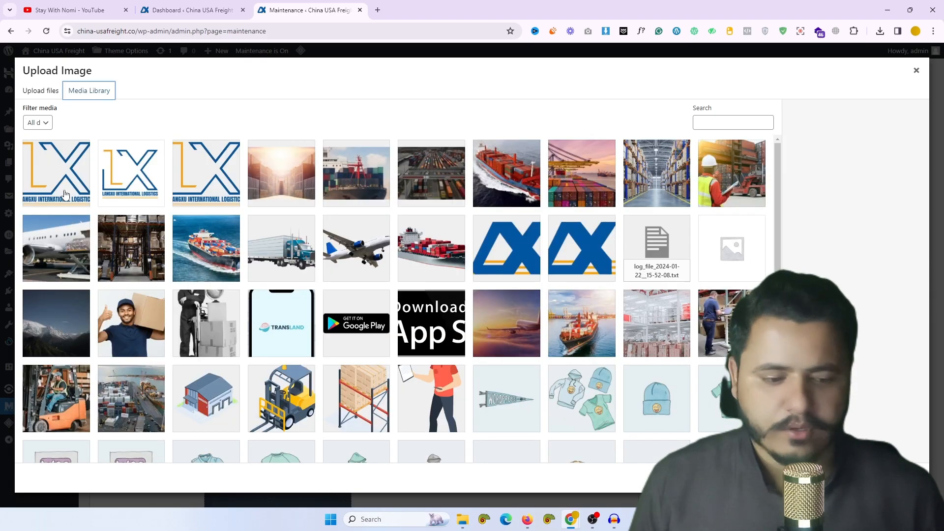
key(Escape)
Step: Save the maintenance page settings with the new logo
scroll(218, 269, down, 3)
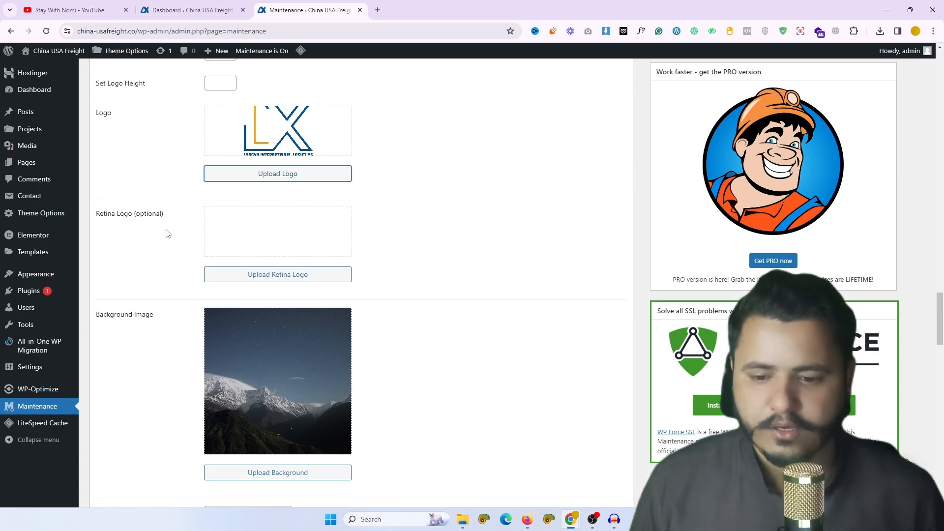
scroll(168, 233, down, 2)
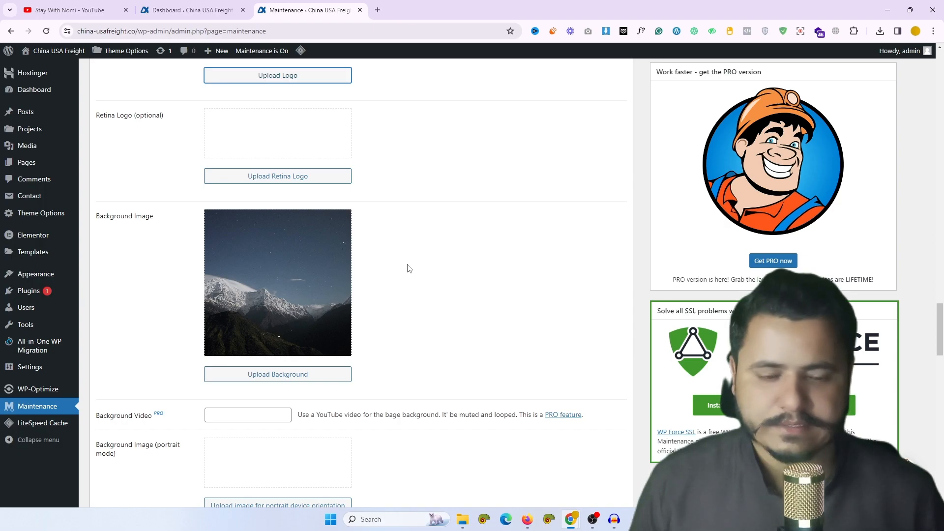
scroll(507, 297, up, 7)
scroll(508, 297, up, 10)
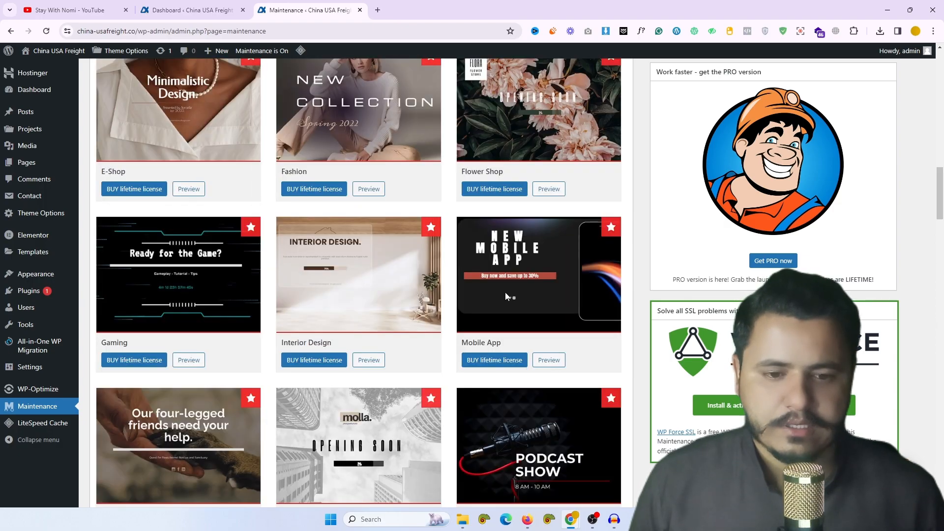
scroll(507, 297, up, 10)
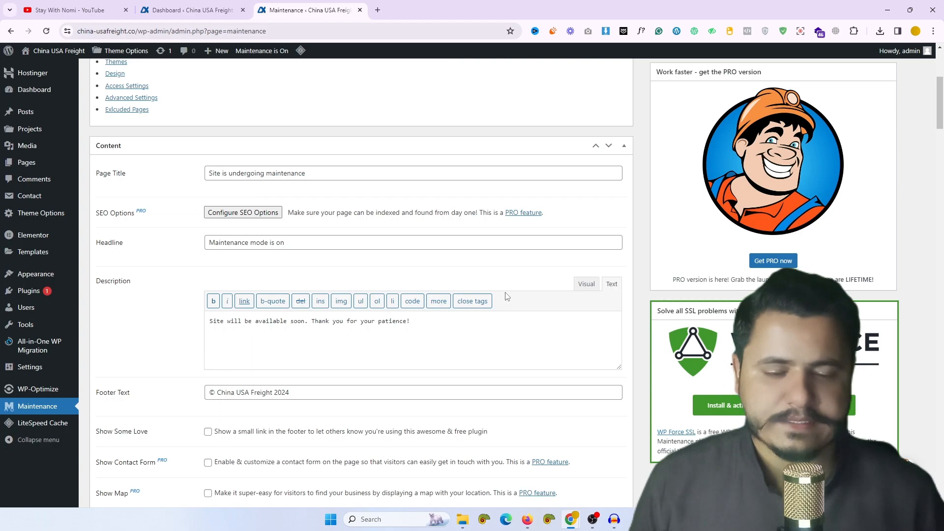
scroll(507, 297, up, 5)
click(606, 85)
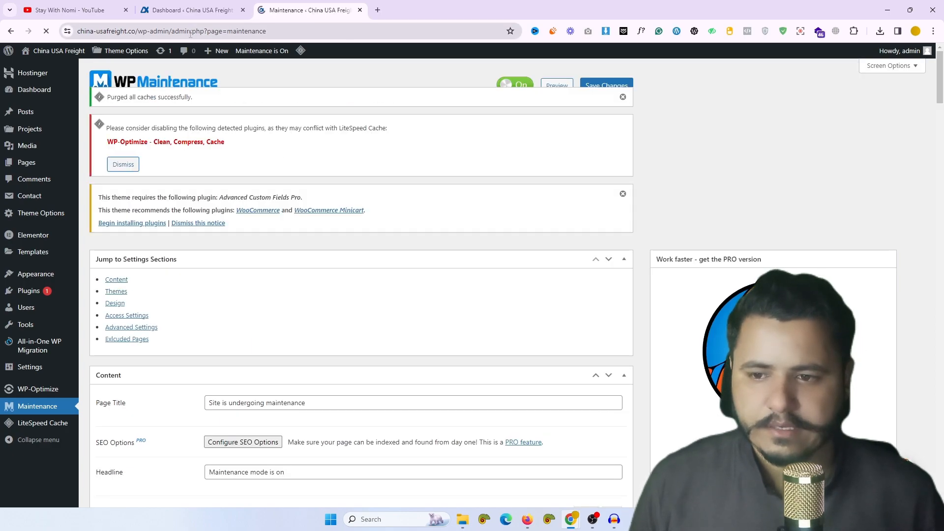
drag(131, 31, 73, 37)
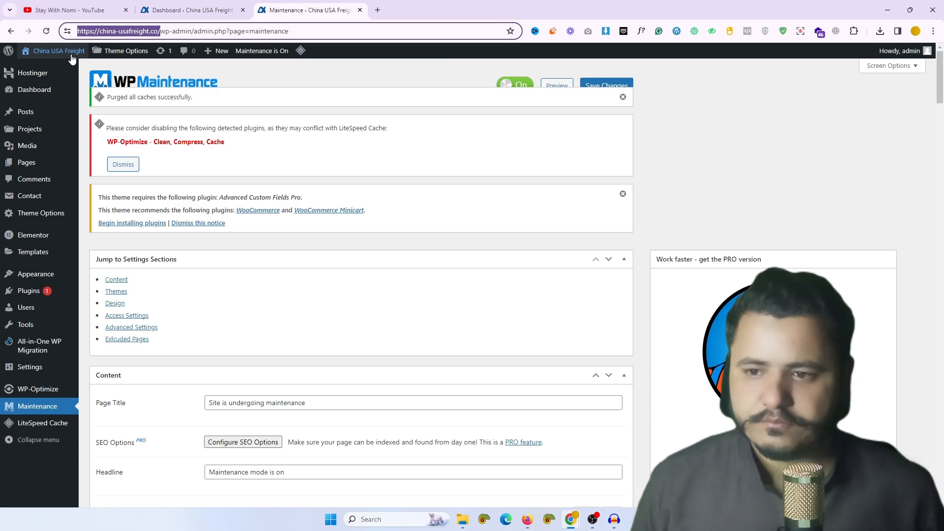
key(ctrl+c)
key(ctrl+shift+n)
key(ctrl+v)
key(Return)
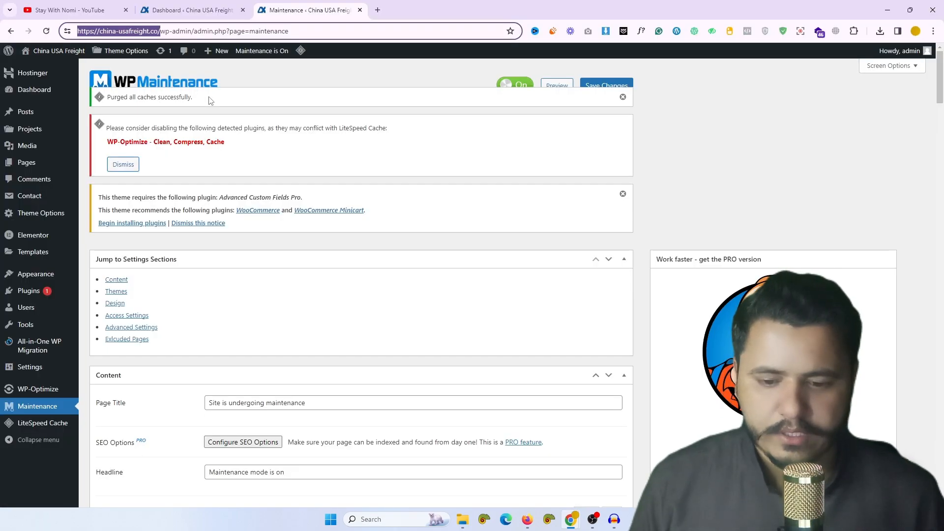
Step: Replace the maintenance page's background image with the media library photo of the container ship on blue sea
scroll(356, 337, down, 15)
scroll(356, 337, down, 8)
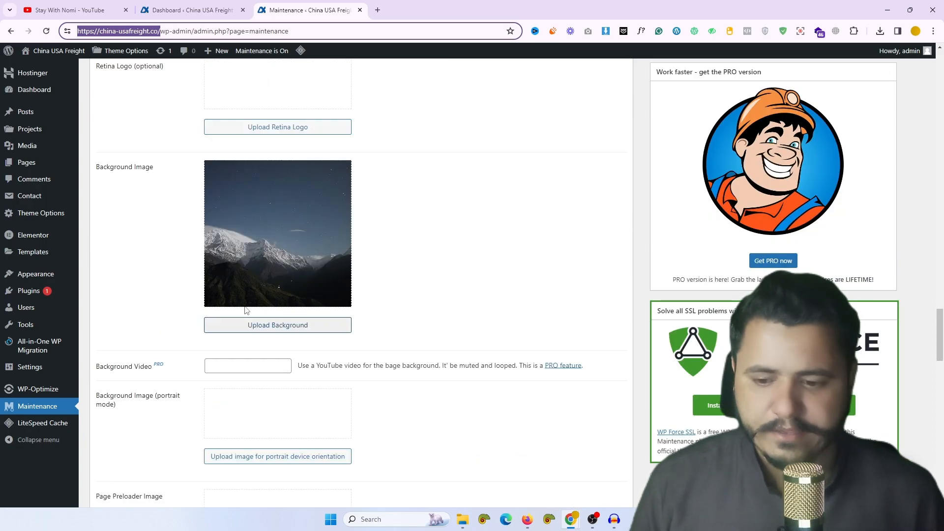
click(292, 330)
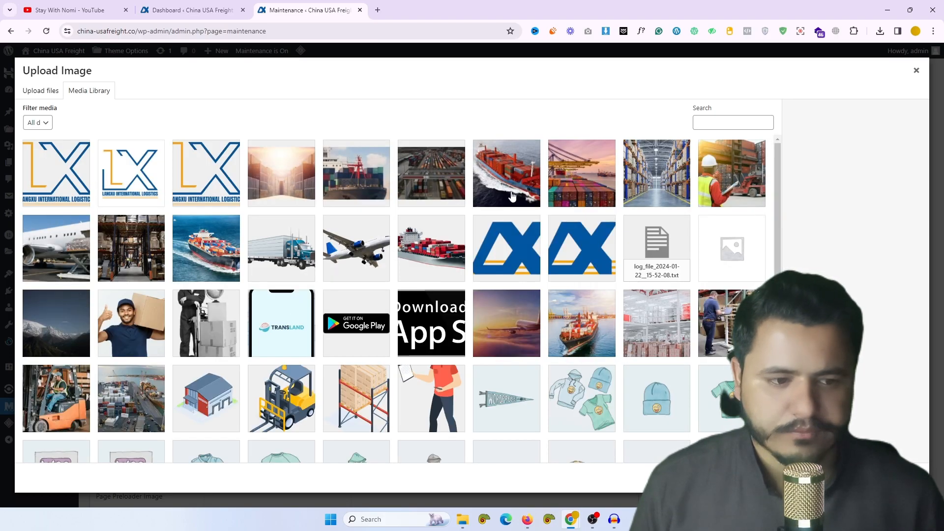
click(653, 192)
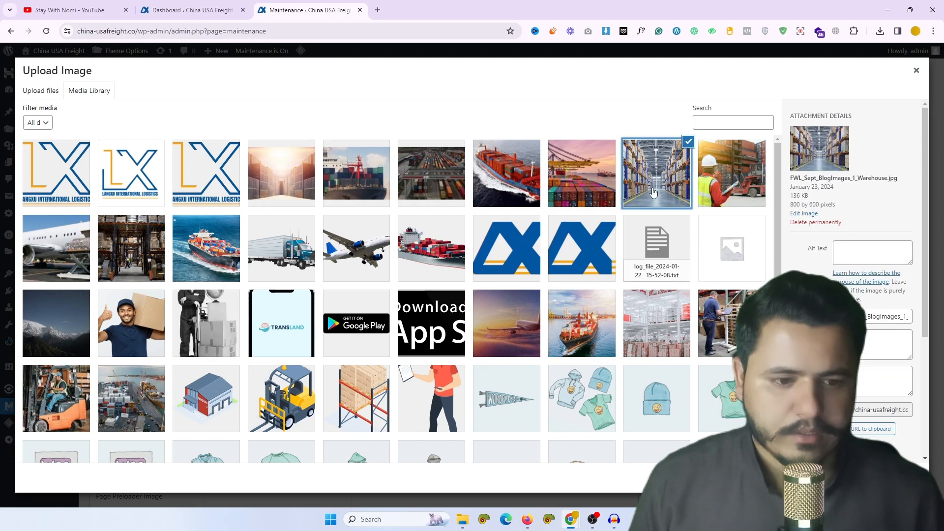
click(738, 170)
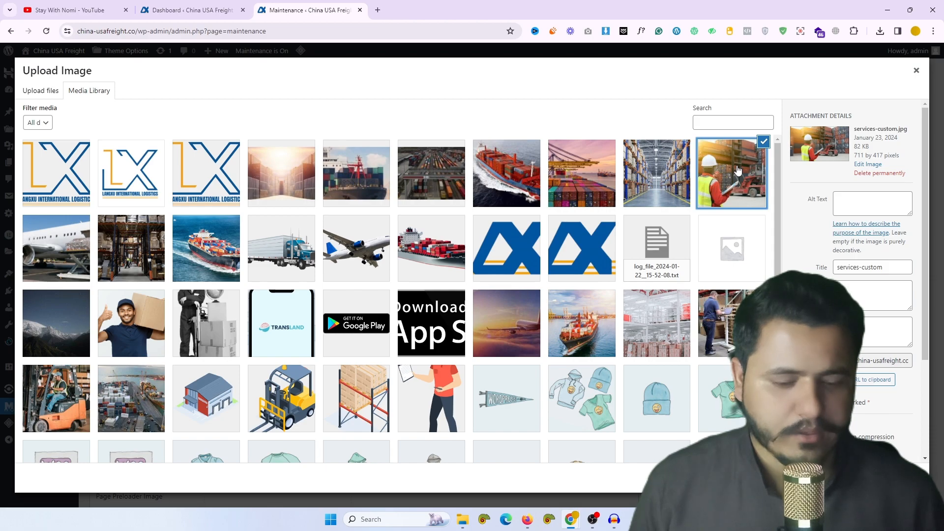
click(206, 249)
click(896, 478)
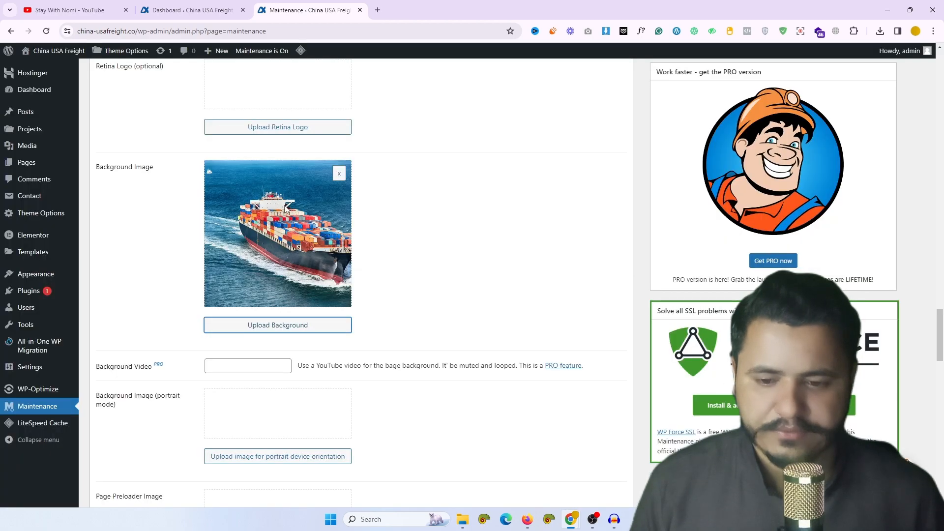
Step: Review the maintenance page's design settings and the Content section's page title, headline, description and footer text
scroll(283, 287, down, 1)
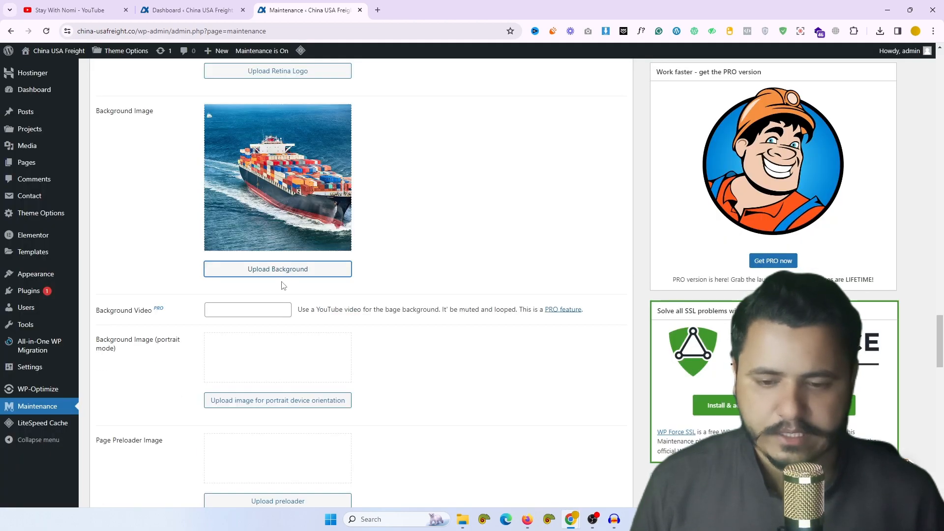
scroll(284, 286, up, 15)
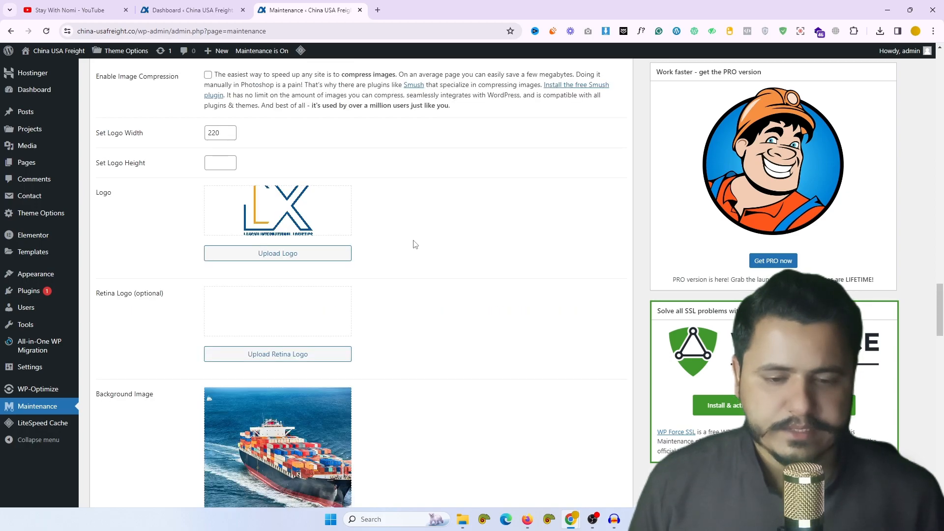
scroll(482, 246, up, 10)
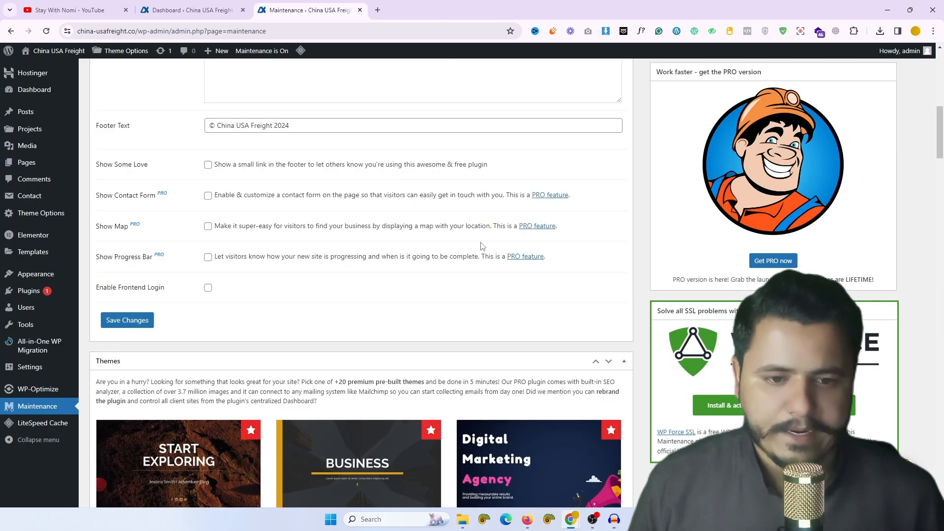
scroll(482, 246, up, 15)
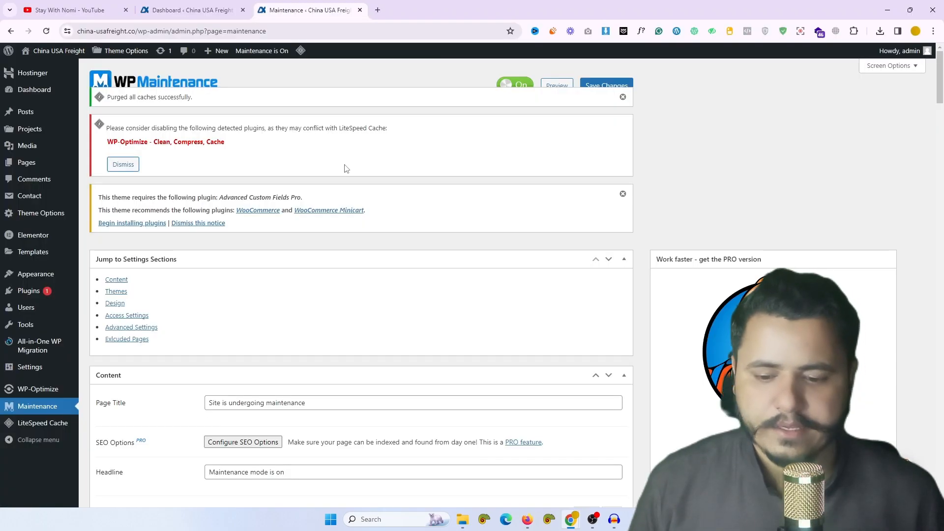
scroll(269, 304, down, 3)
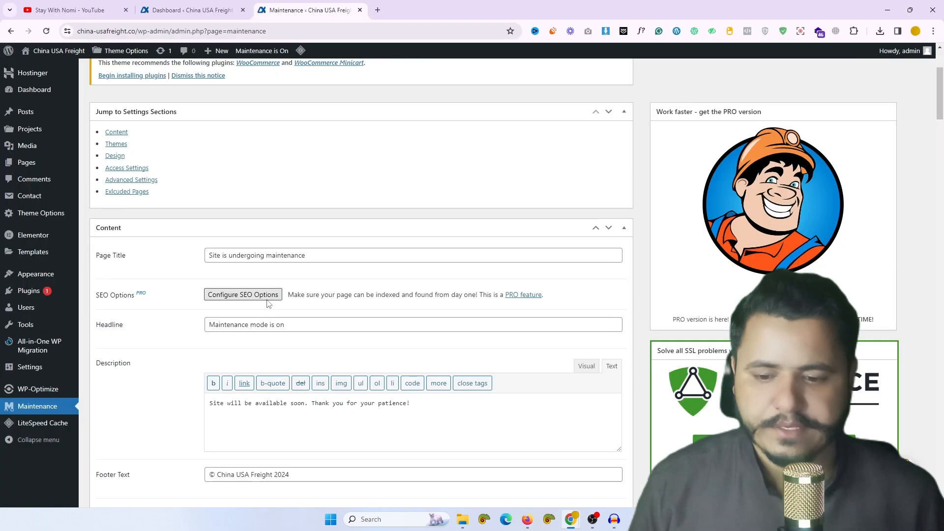
scroll(269, 304, down, 2)
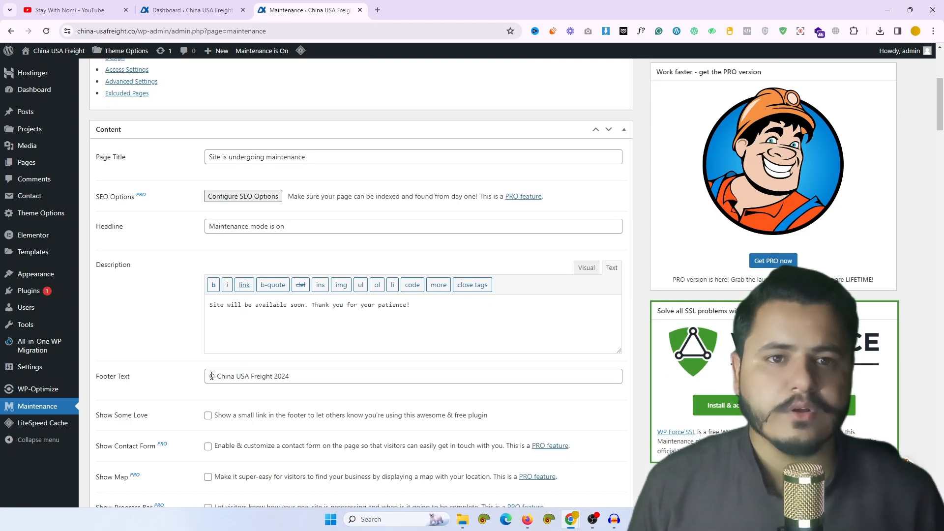
scroll(540, 198, up, 4)
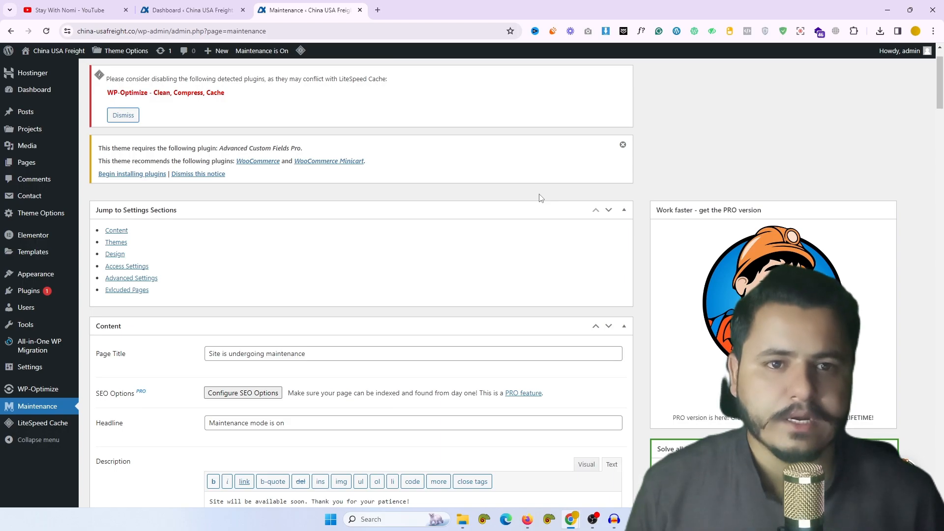